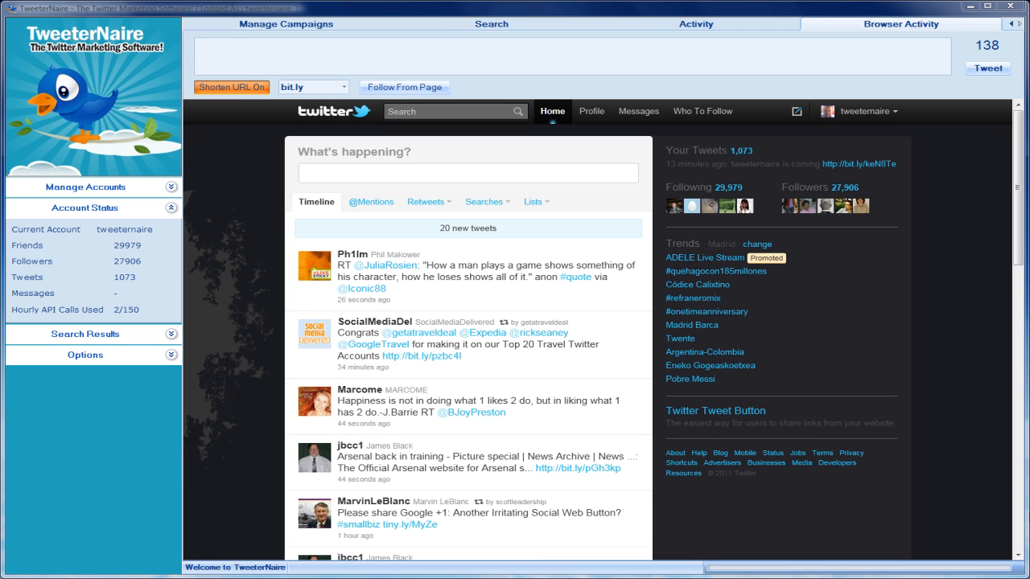
Step: Open the latest tweet, "tweeternaire is coming", from the account's home page and follow its TweeterNaireTM source link
left_click(686, 165)
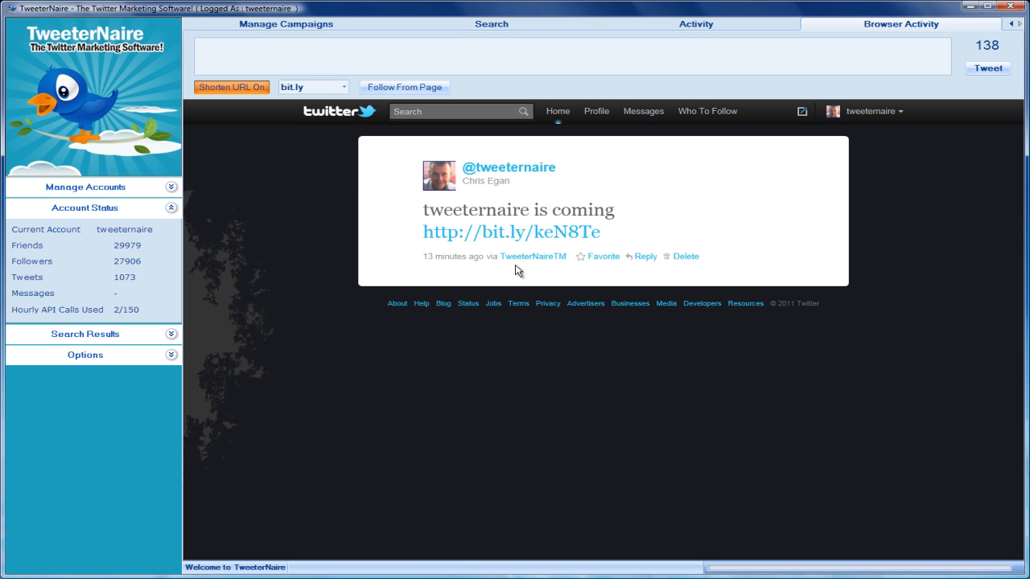
left_click(427, 259)
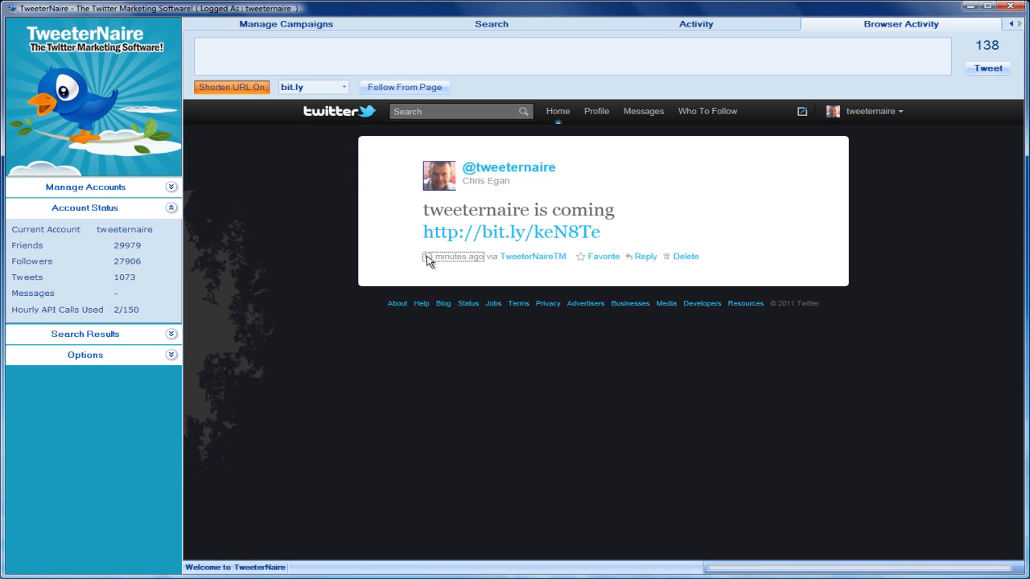
left_click(532, 257)
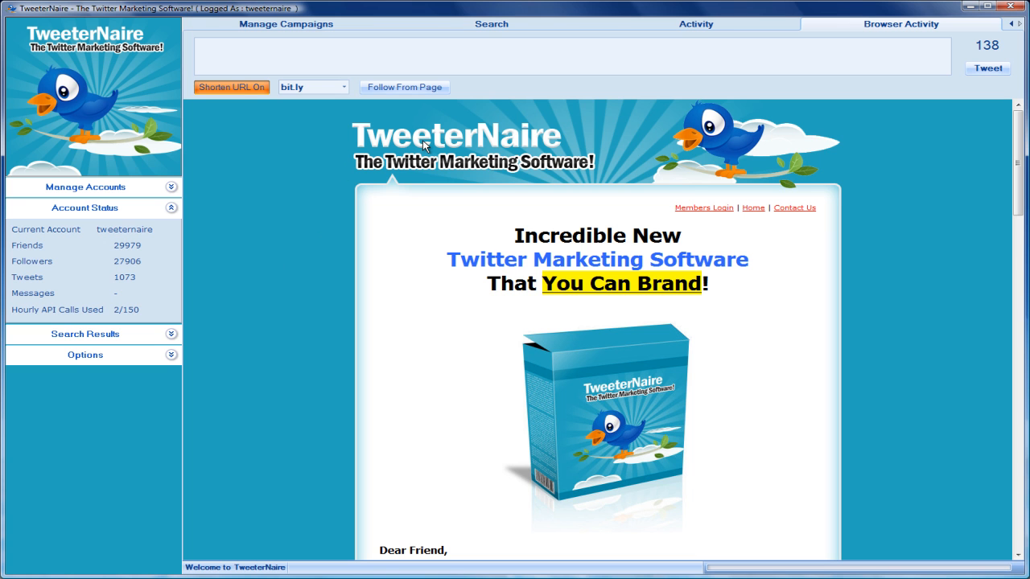
Step: Show the Twitter, bit.ly and tiny.cc API options and go back two pages to the Twitter home timeline
left_click(169, 355)
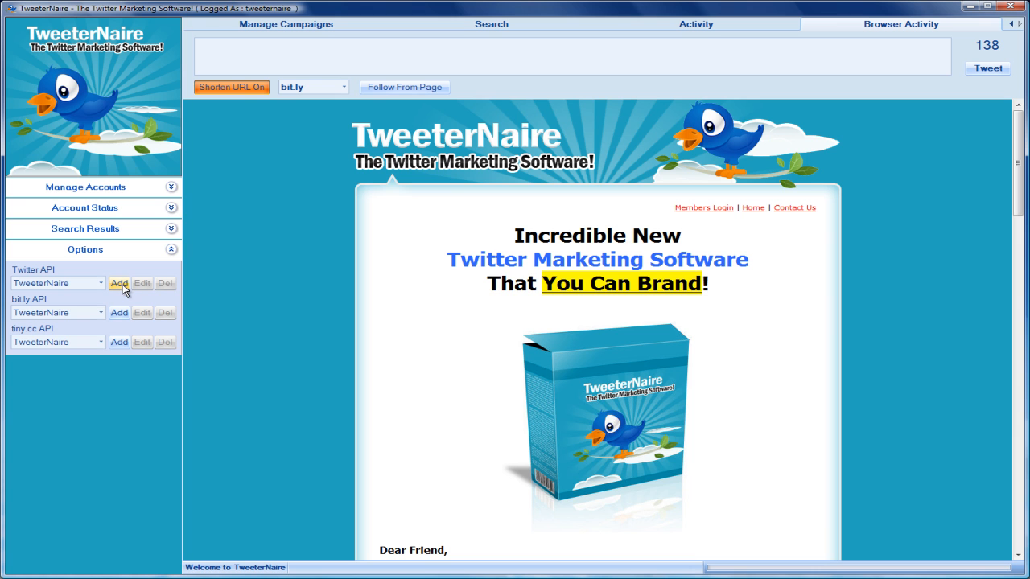
right_click(260, 176)
left_click(305, 185)
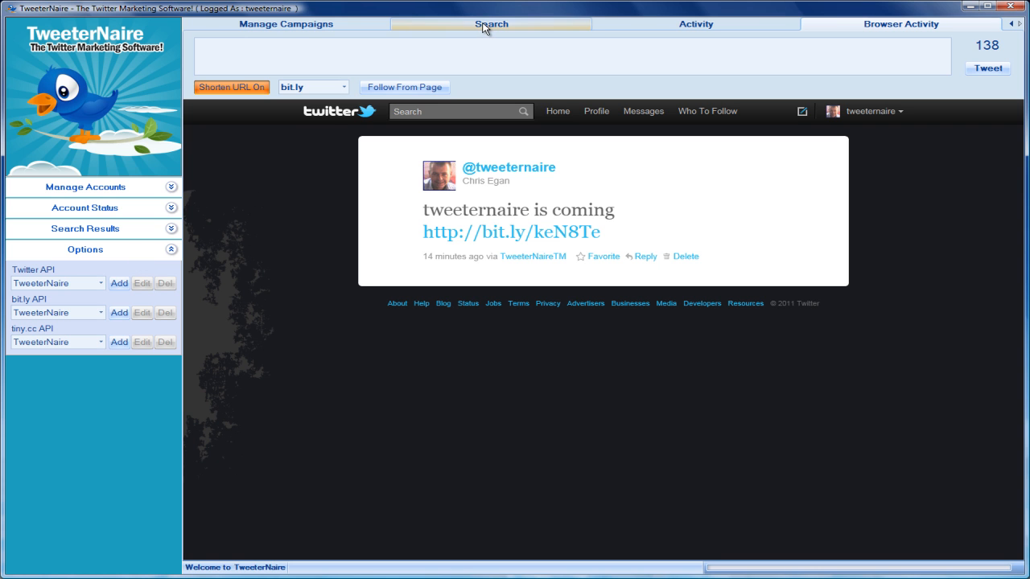
right_click(291, 198)
left_click(319, 205)
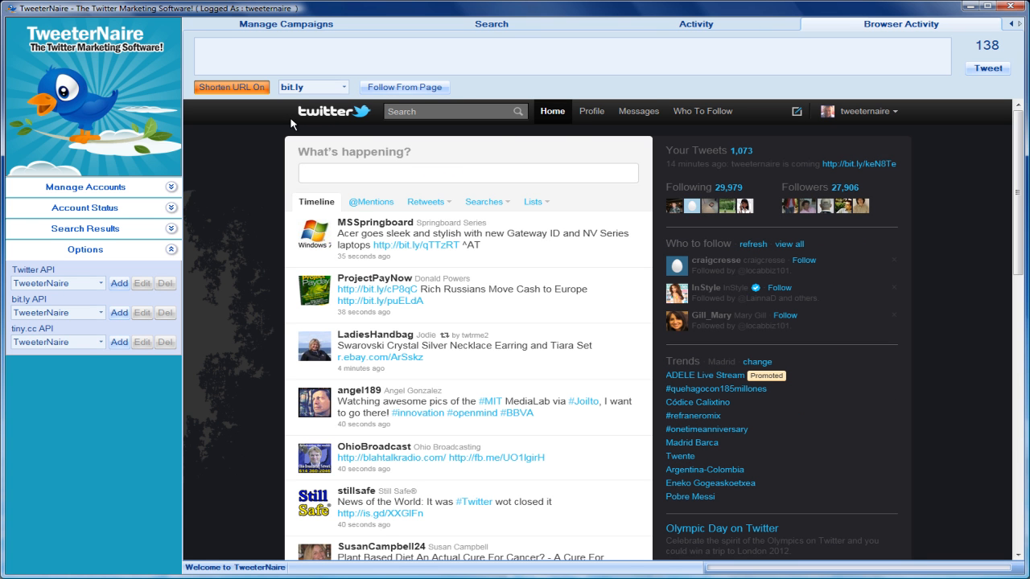
Step: Follow the suggested accounts on Twitter's Who To Follow page with Follow From Page, and close the completion message
left_click(690, 113)
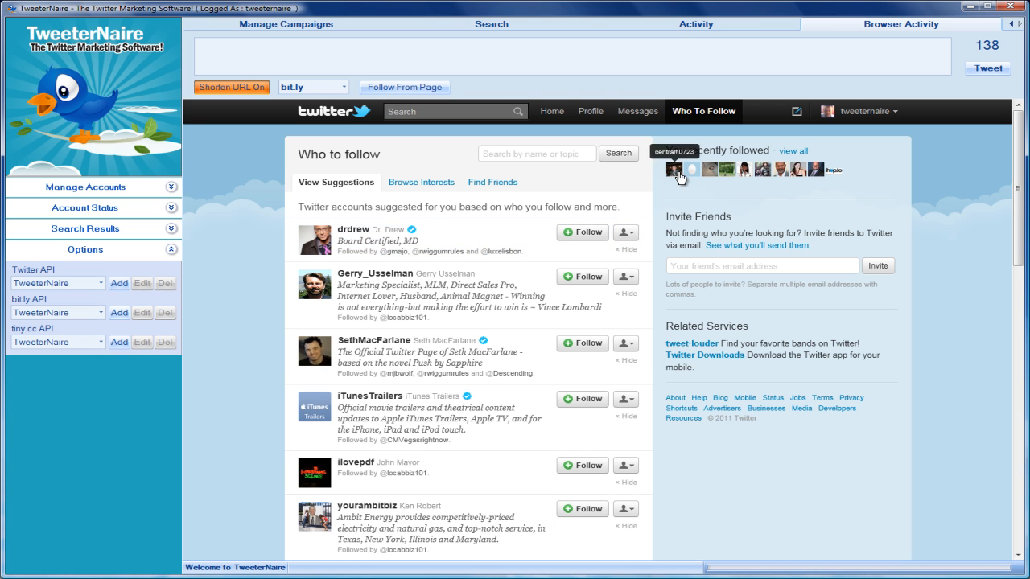
left_click(391, 92)
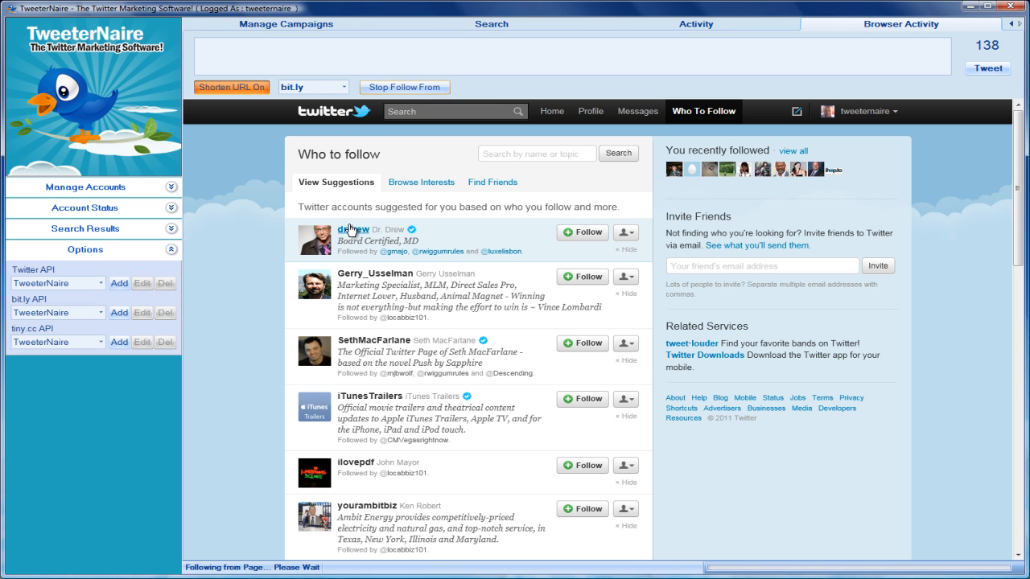
left_click(587, 235)
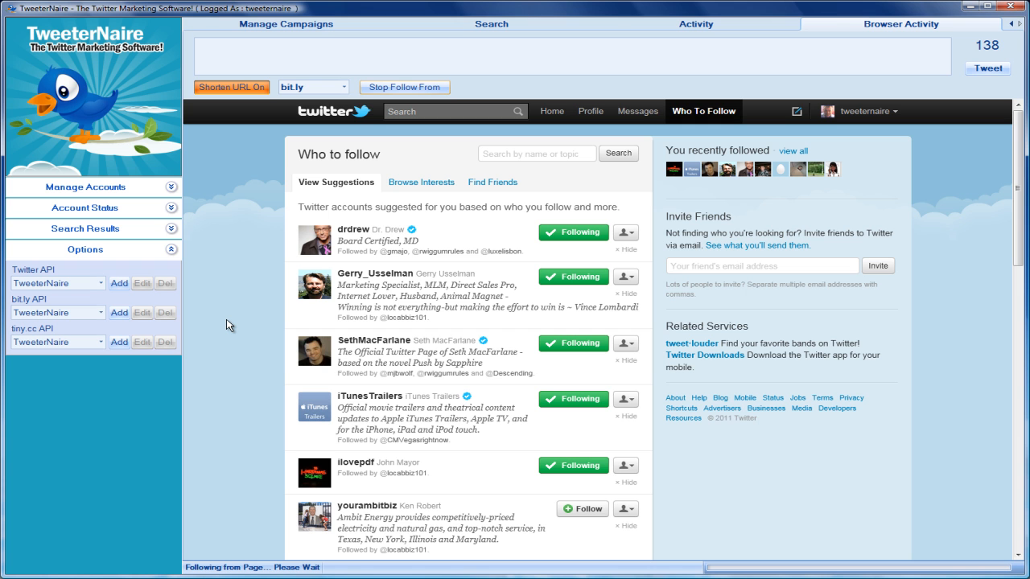
left_click(384, 88)
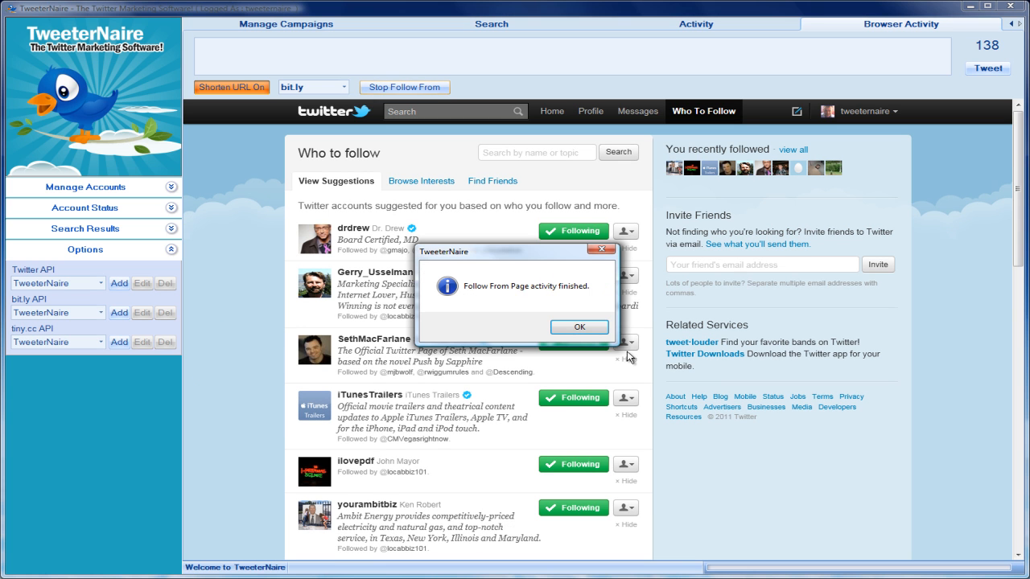
left_click(579, 328)
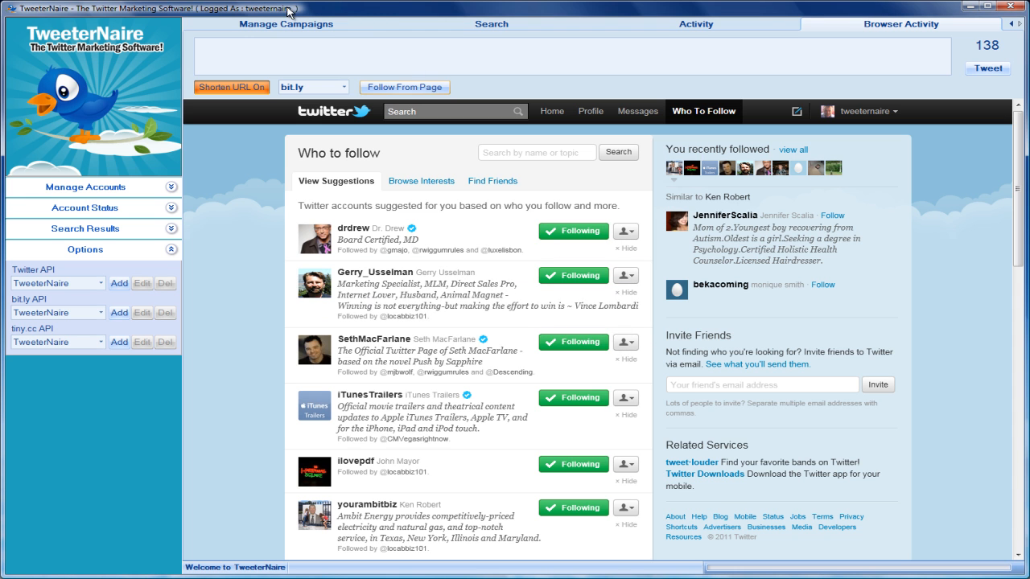
left_click(255, 25)
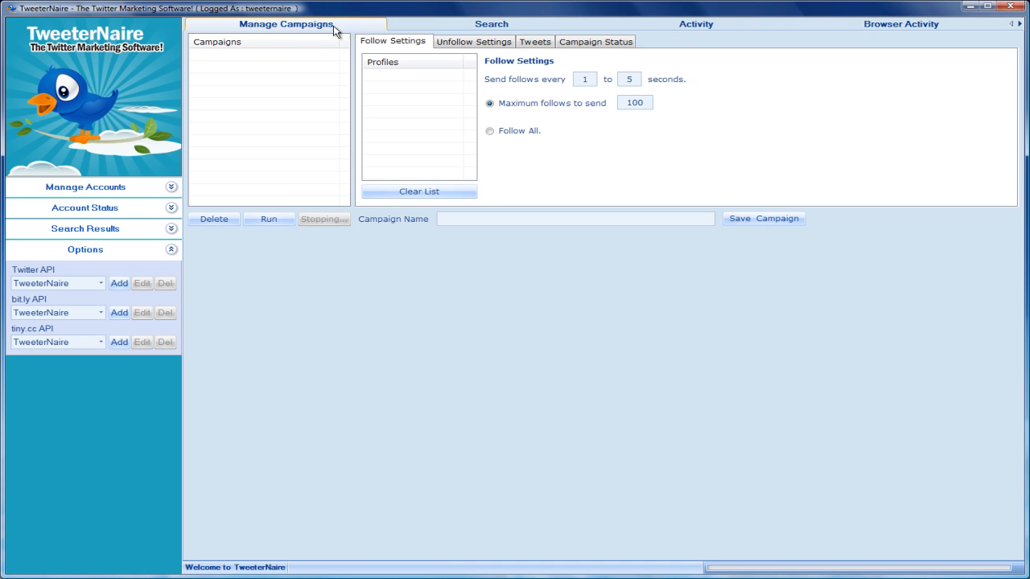
left_click(459, 32)
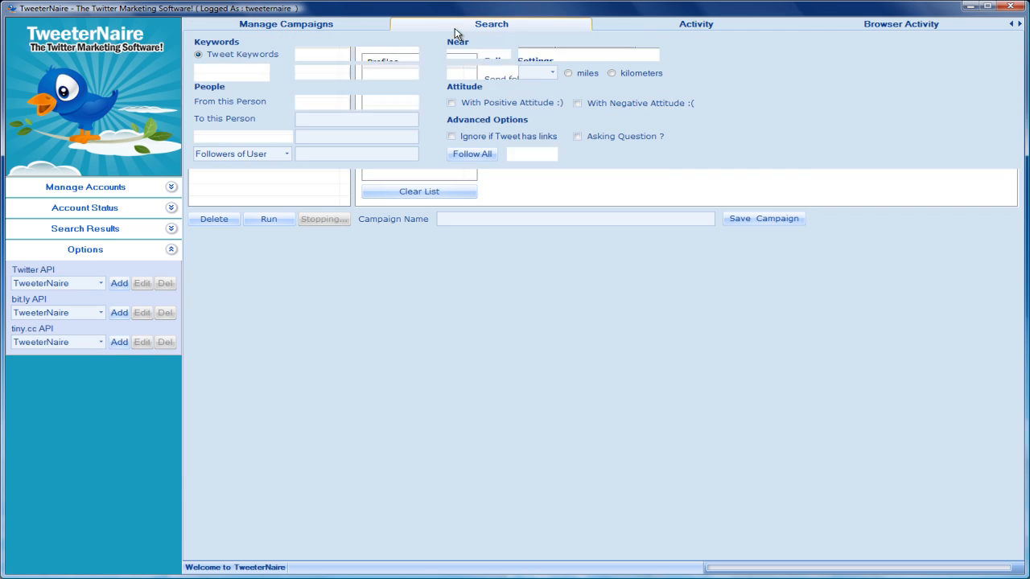
left_click(682, 27)
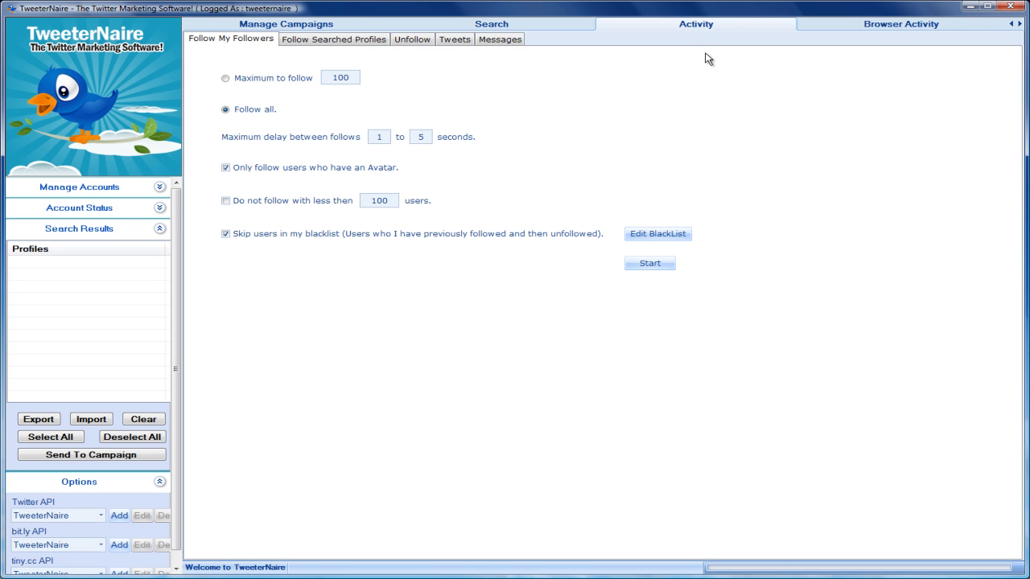
left_click(895, 31)
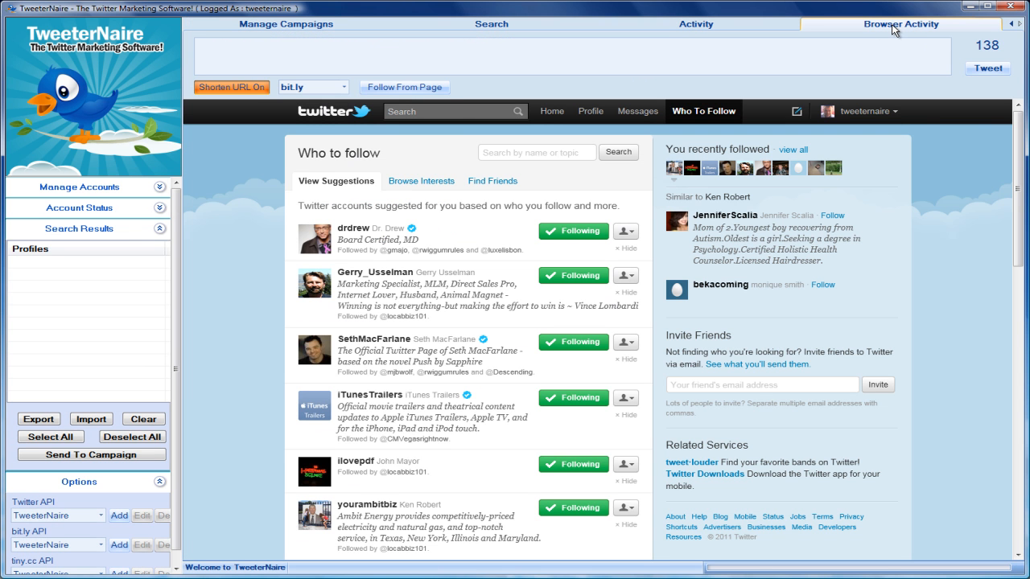
Step: Clear the tweet box and write "In less than 1 hour you can buy TweeterNaire for an incredible price ..."
left_click(375, 48)
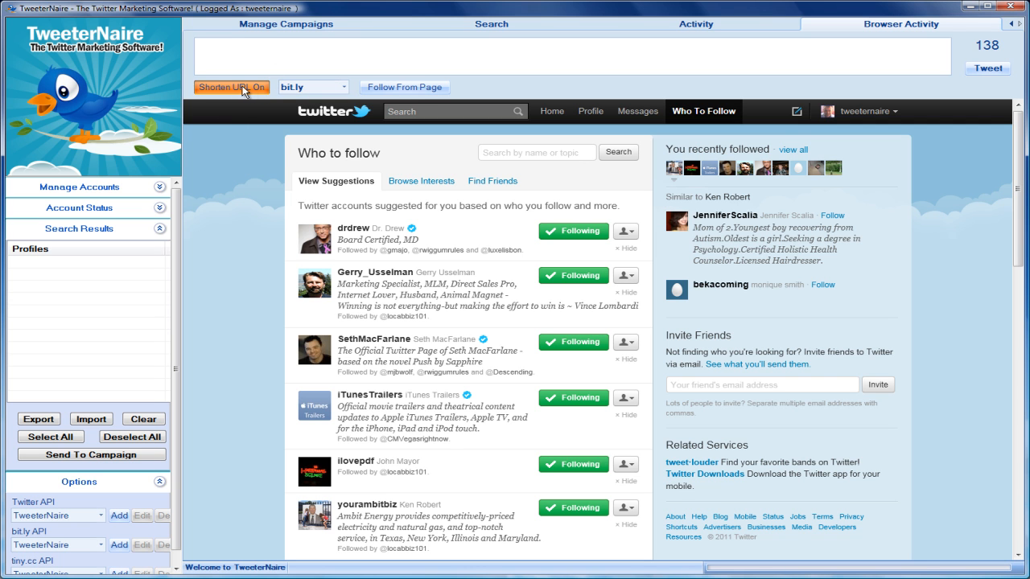
left_click(343, 87)
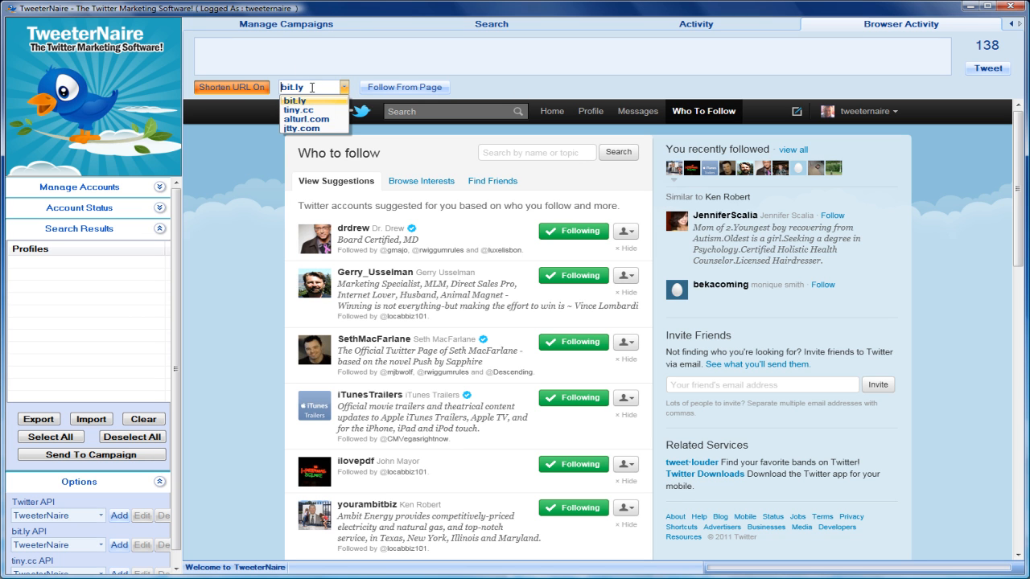
left_click(307, 52)
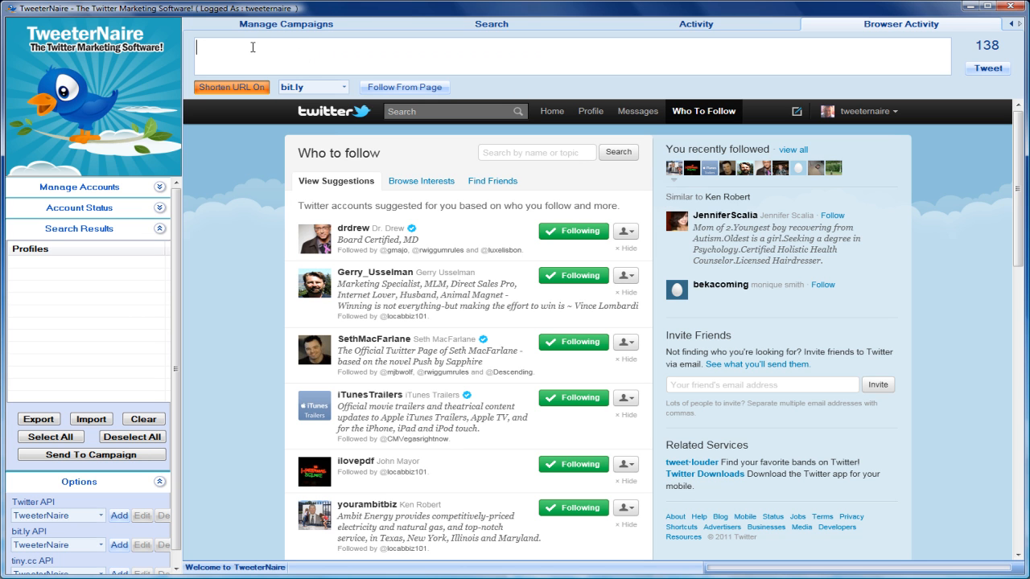
key("BackSpace")
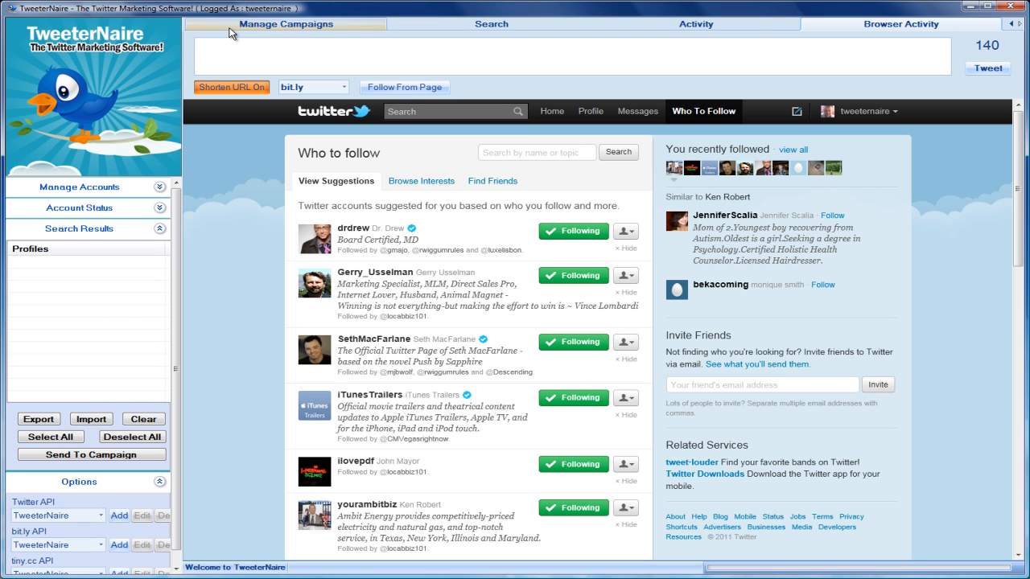
type("ss than 1 hour you can")
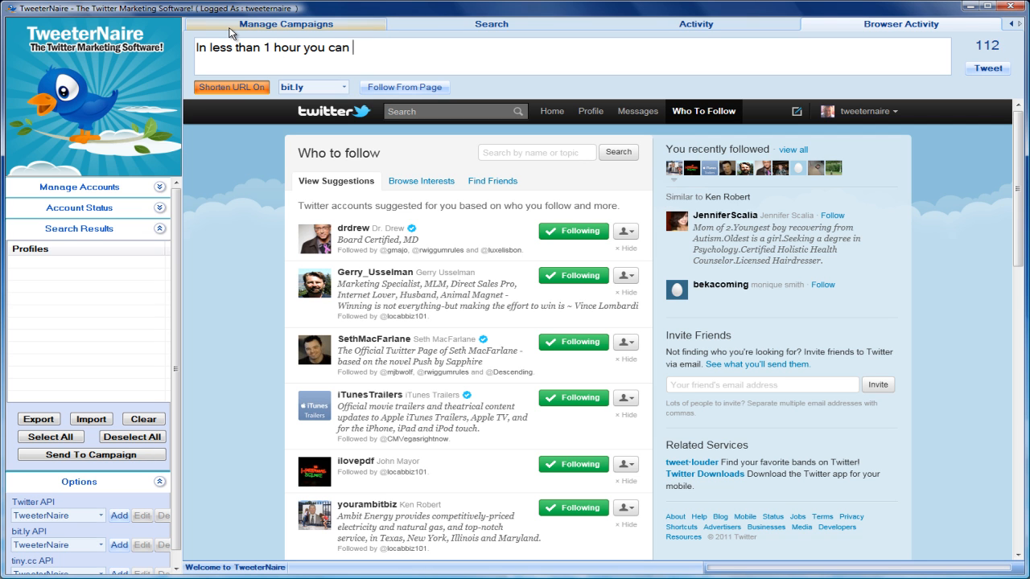
type(" buy TweeterNaire for an incredible price ...")
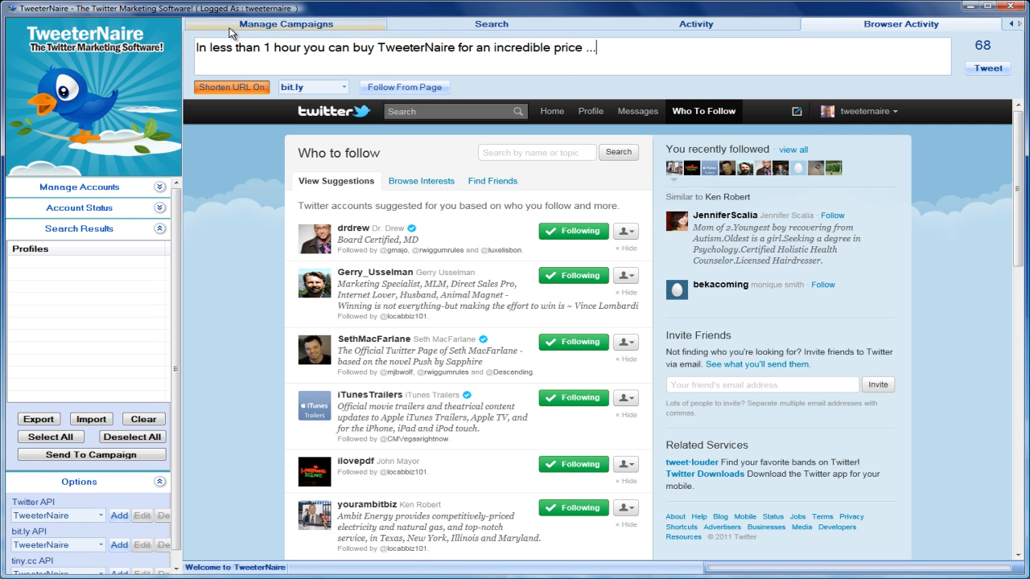
Step: Append the TweeterNaire website address to the tweet, shortened with bit.ly, and post it
type(". http")
type("://www.")
type("te")
type("weternaire.com")
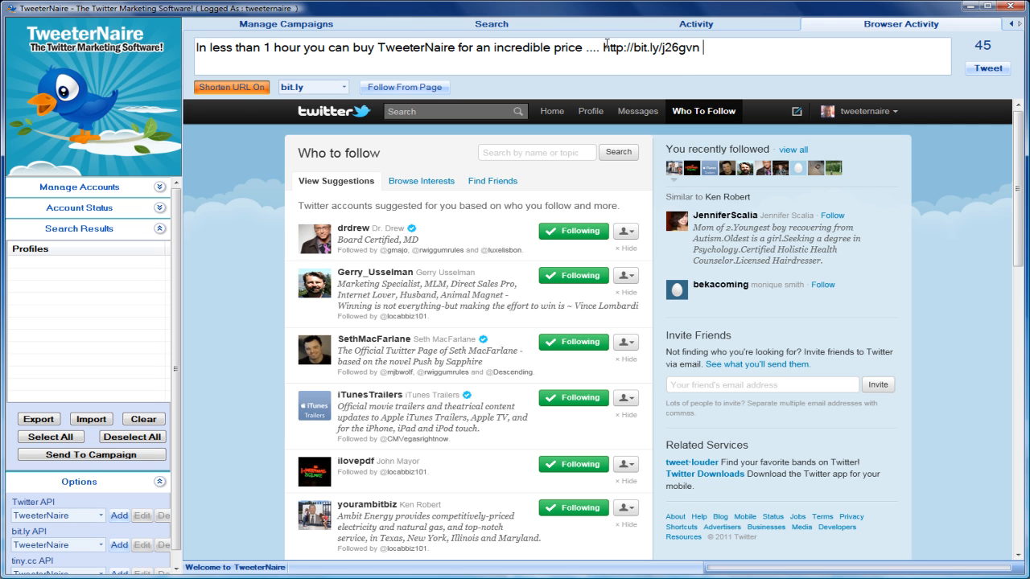
left_click(983, 69)
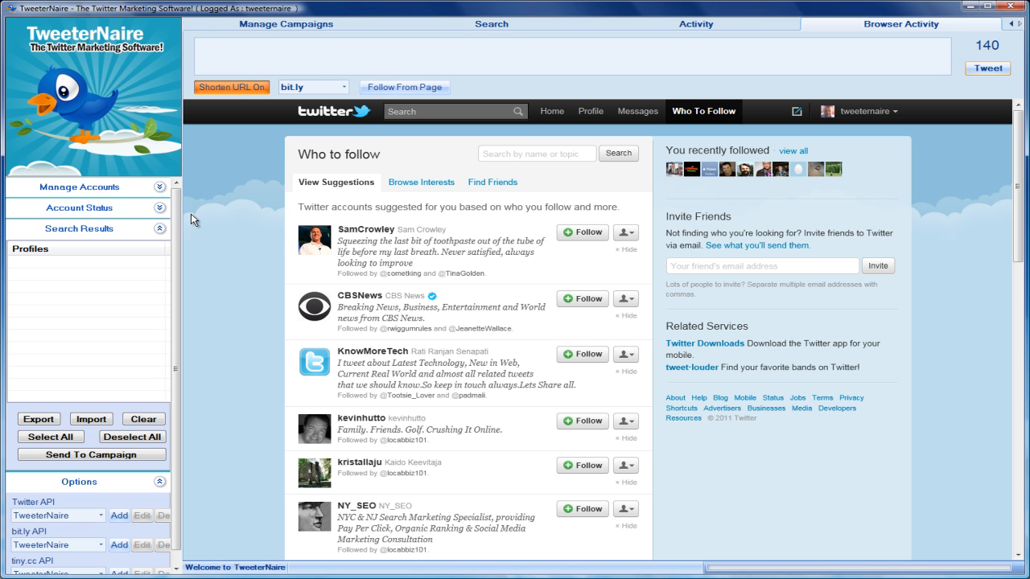
Step: Search for profiles with the tweet keywords "internet marketing", stop the search, and select all the collected profiles
left_click(485, 26)
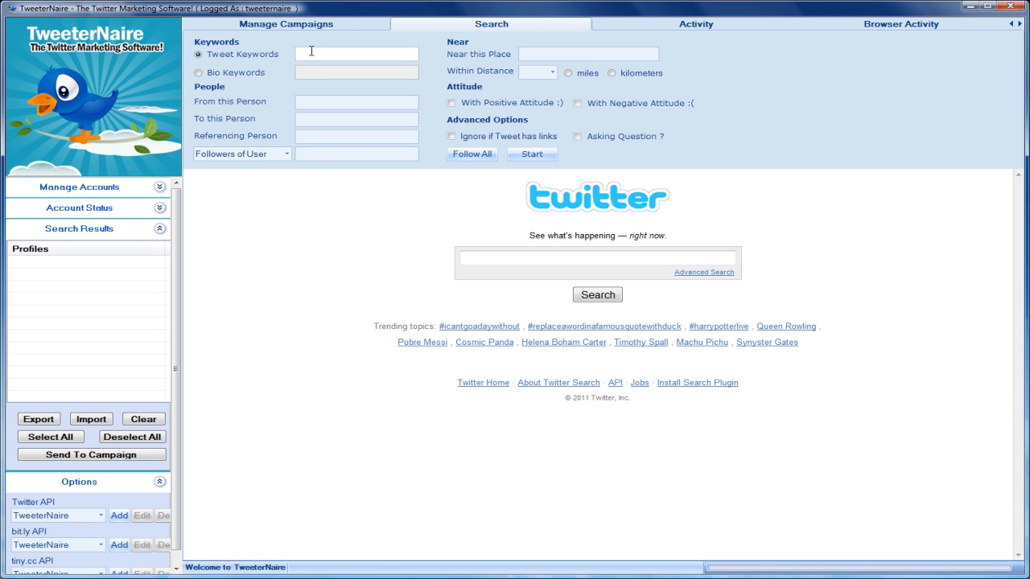
left_click(311, 51)
type("internet")
left_click(285, 158)
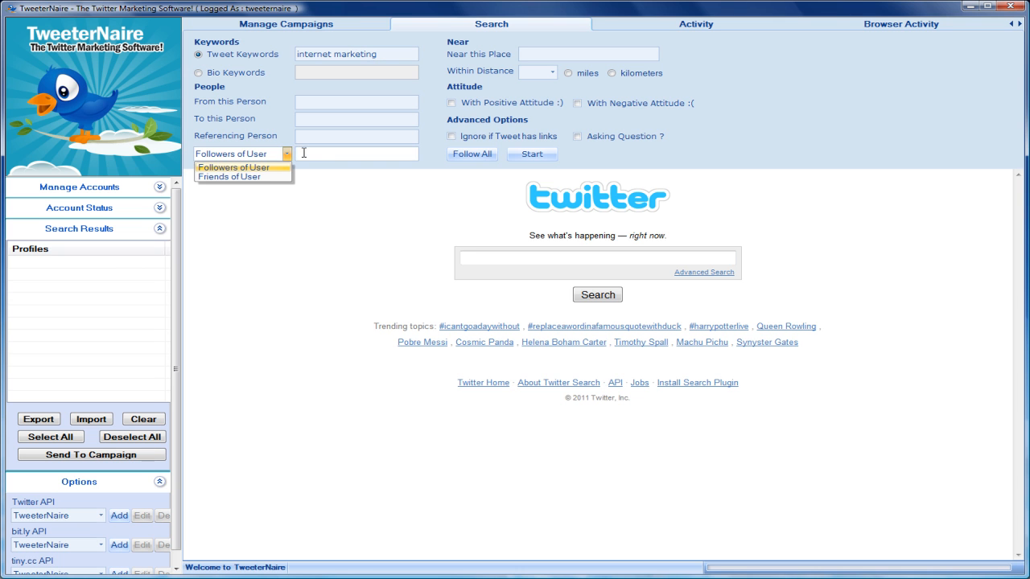
left_click(304, 153)
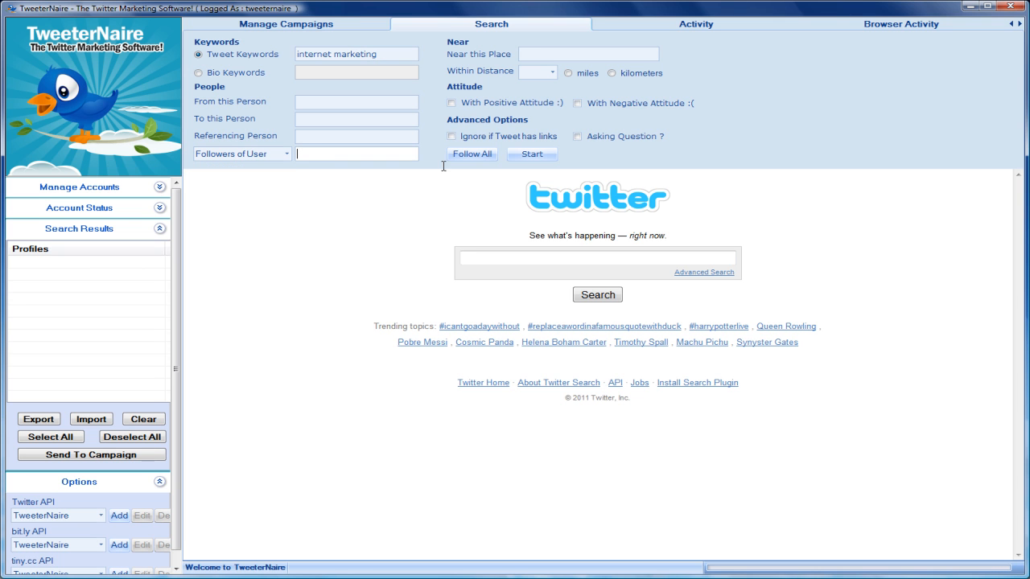
left_click(534, 155)
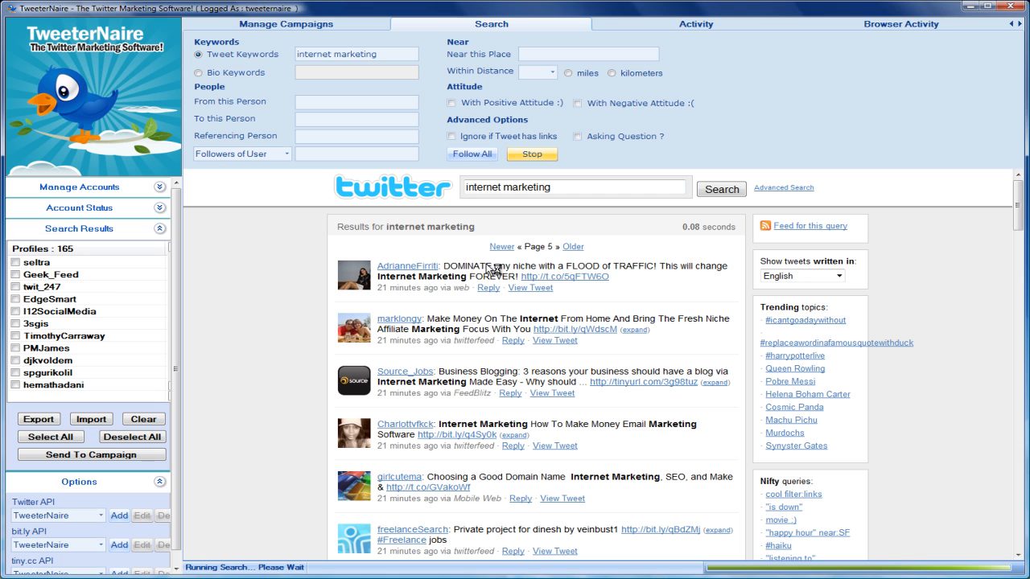
left_click(555, 330)
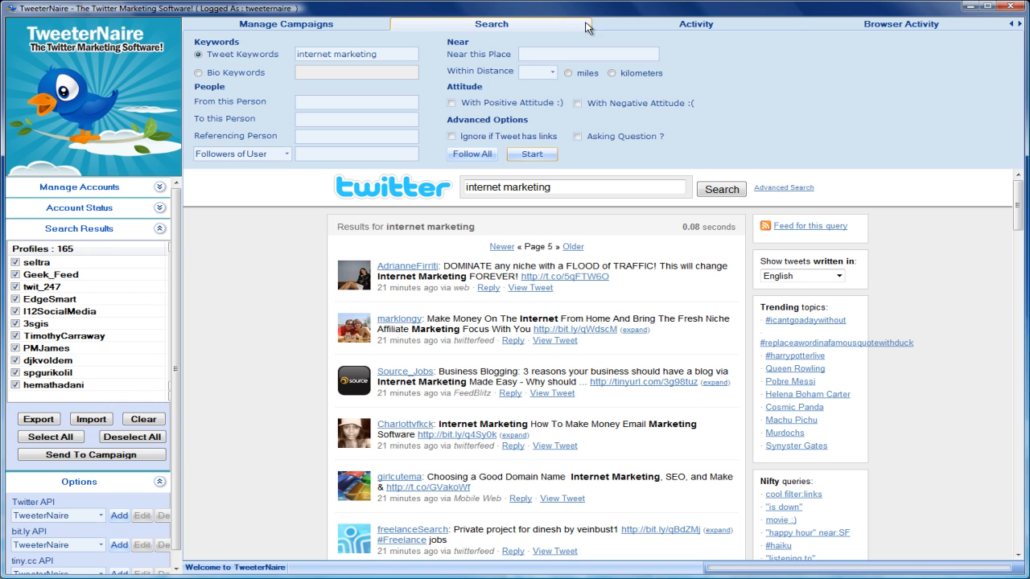
Step: In the activity settings for following searched profiles, set the maximum to follow to 165 and choose Follow all
left_click(664, 28)
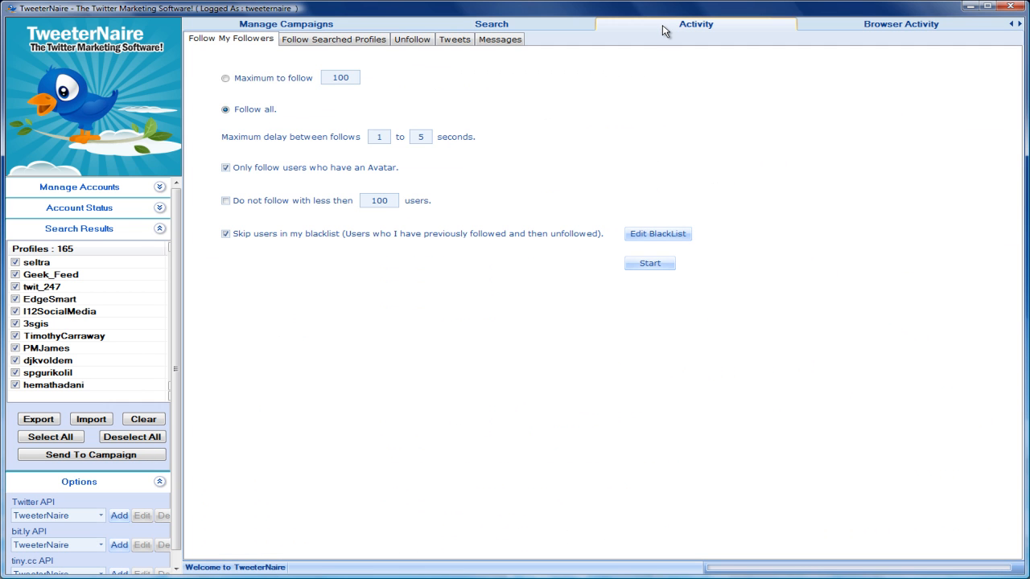
left_click(360, 42)
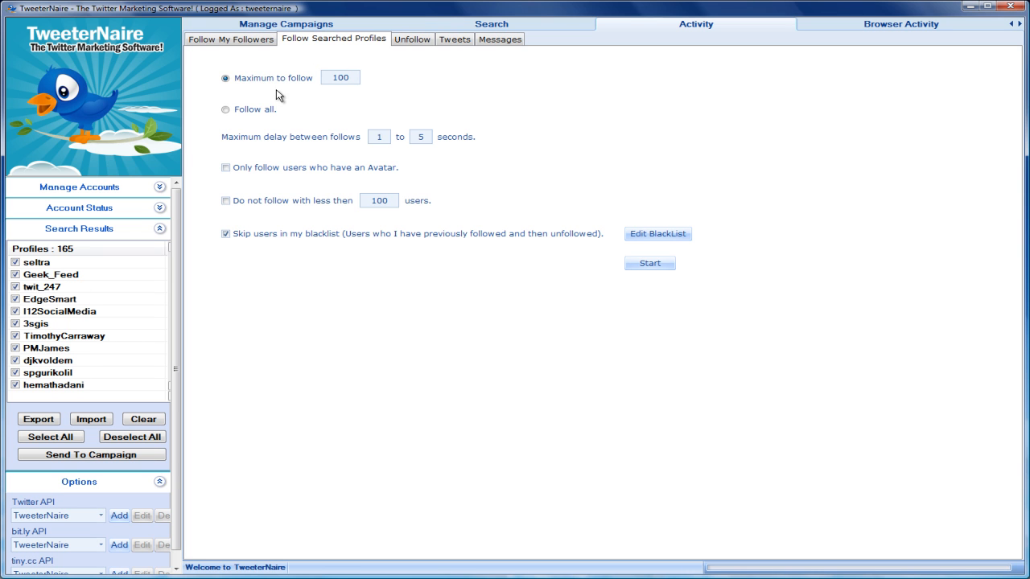
left_click(345, 78)
left_click_drag(354, 74, 319, 74)
type("1685")
key("BackSpace")
left_click(258, 110)
left_click_drag(386, 201, 368, 201)
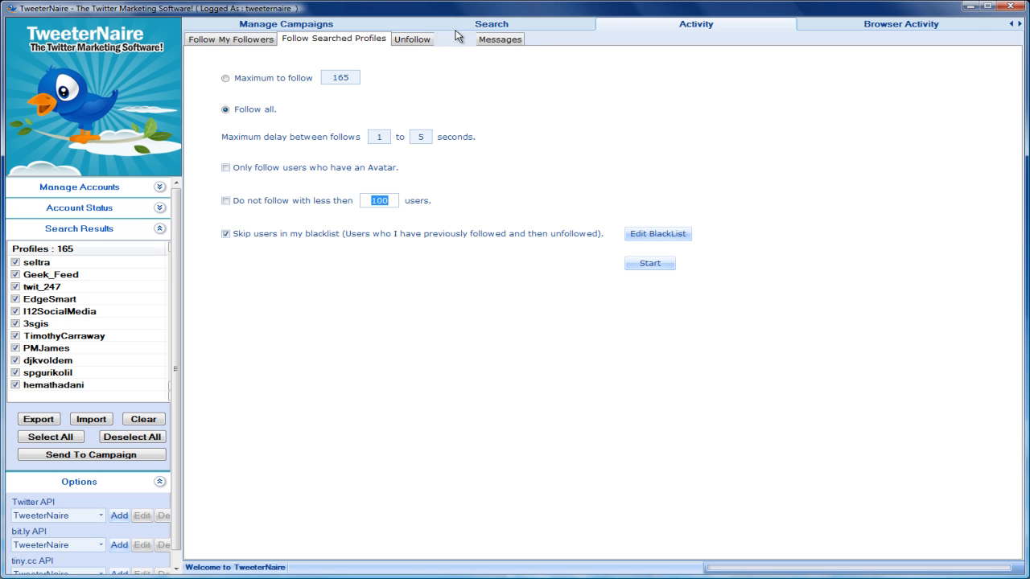
Step: Send the selected profiles to a campaign and review the campaign's unfollow and tweet settings
left_click(104, 457)
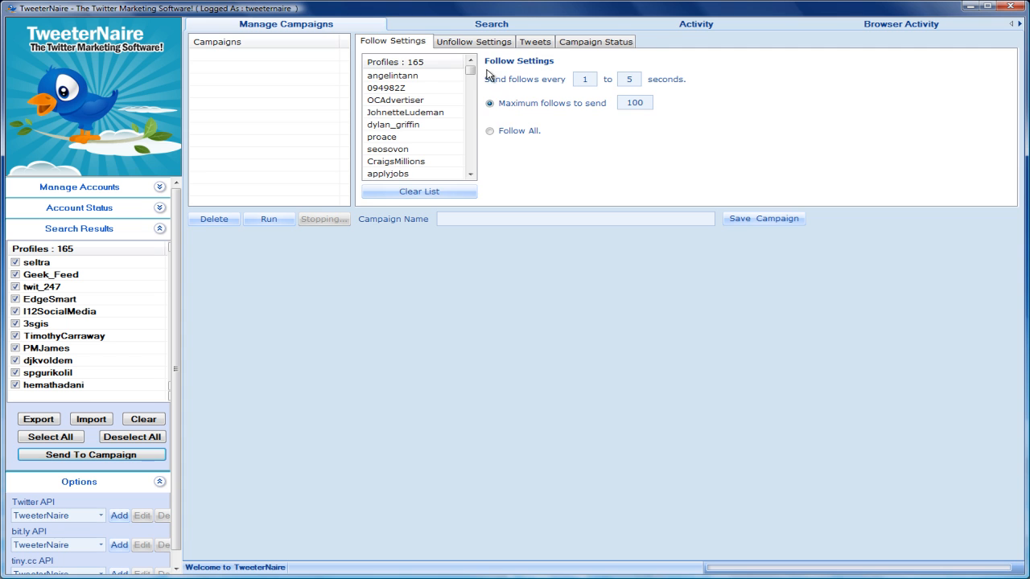
left_click(480, 42)
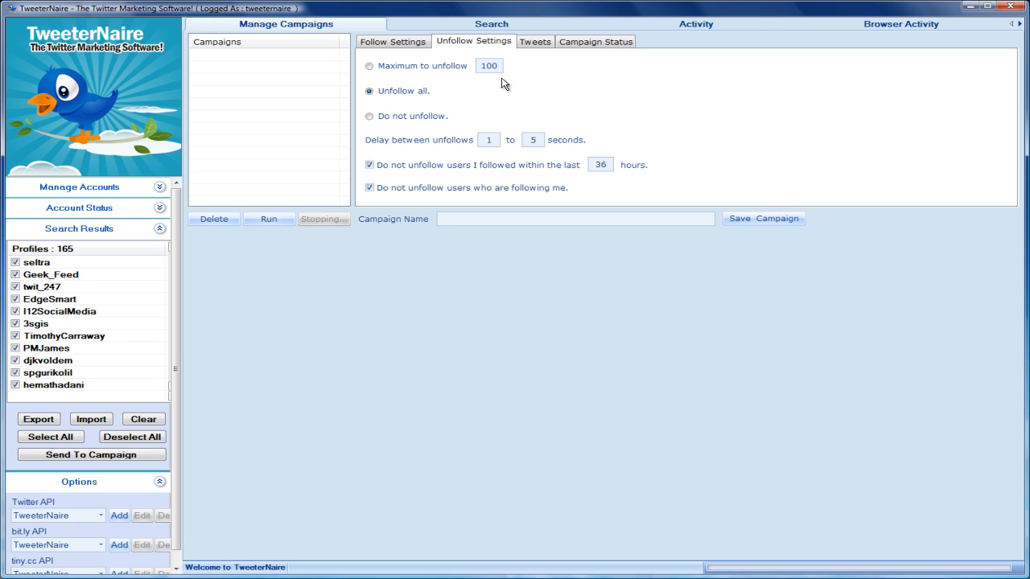
left_click(531, 44)
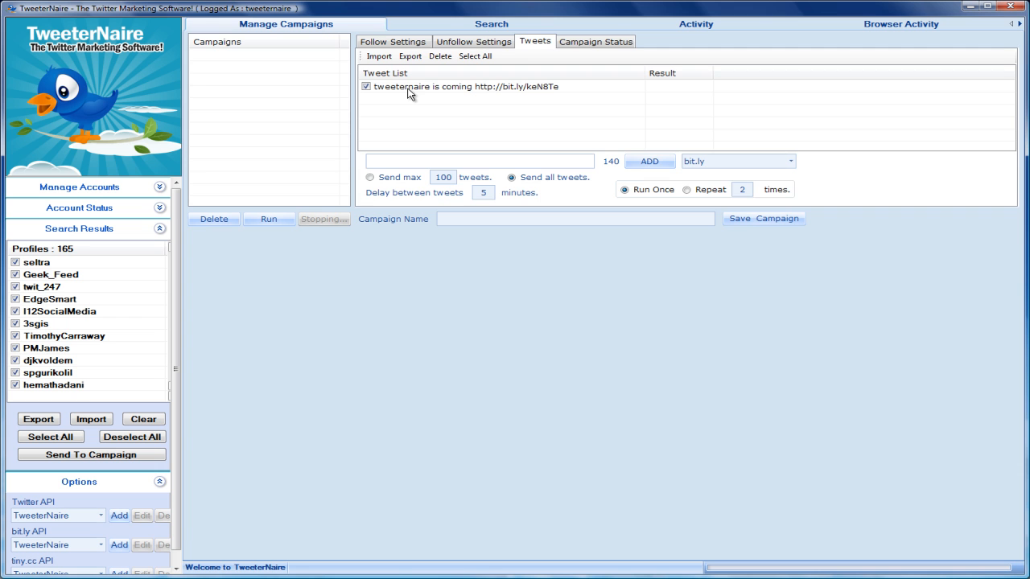
left_click(488, 44)
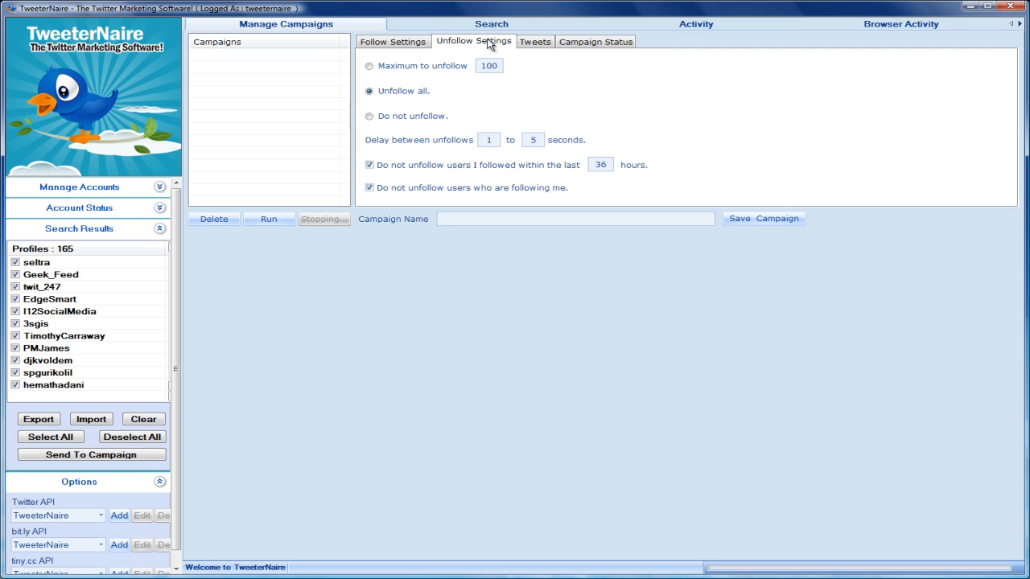
Step: Name the campaign with the account owner's full name followed by "activity", set its follow option to Follow All, and save it
left_click(405, 45)
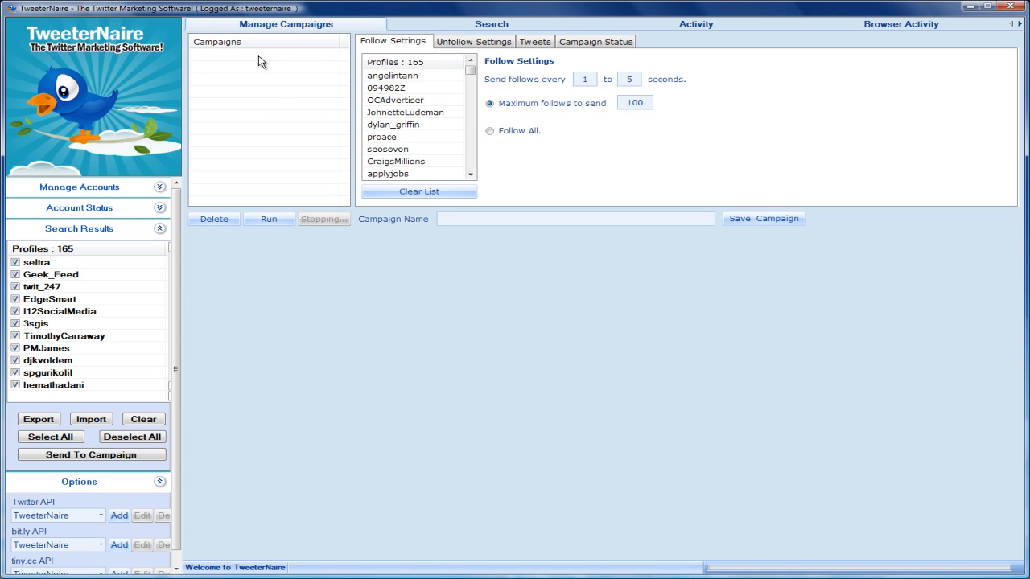
left_click(498, 219)
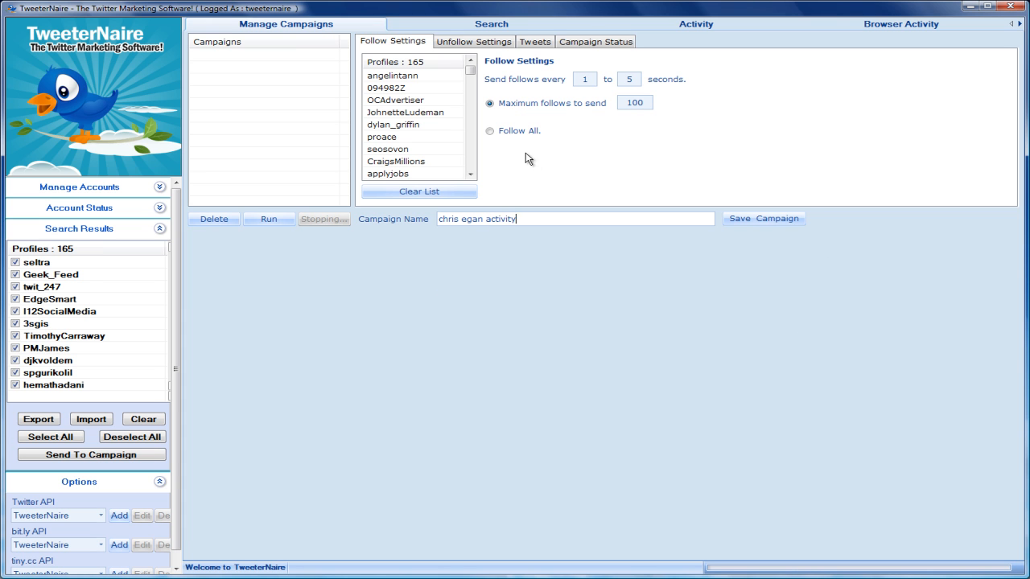
left_click(491, 132)
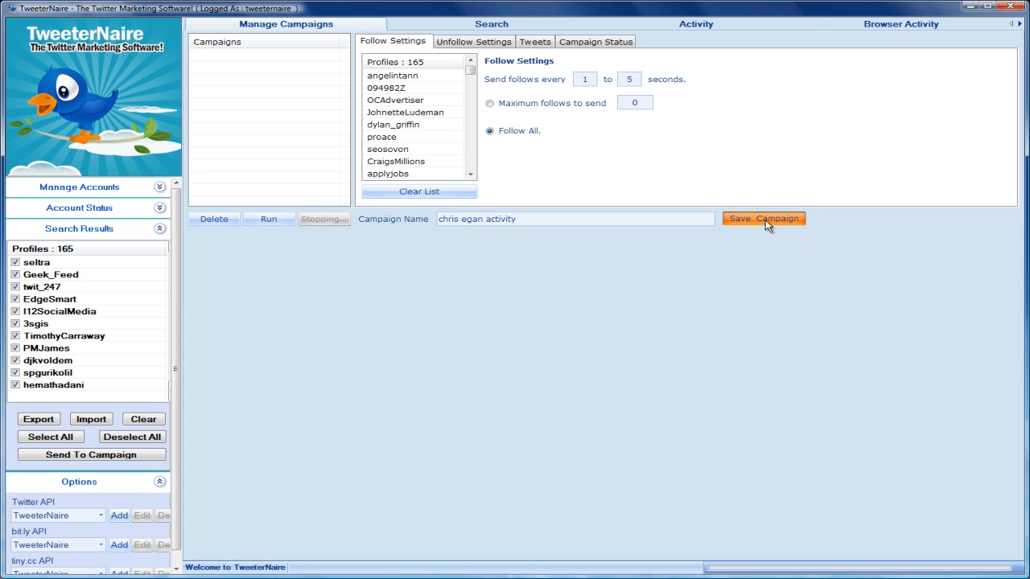
left_click(764, 218)
Step: Run the saved campaign and view its progress in the search browser
left_click(196, 56)
left_click(260, 220)
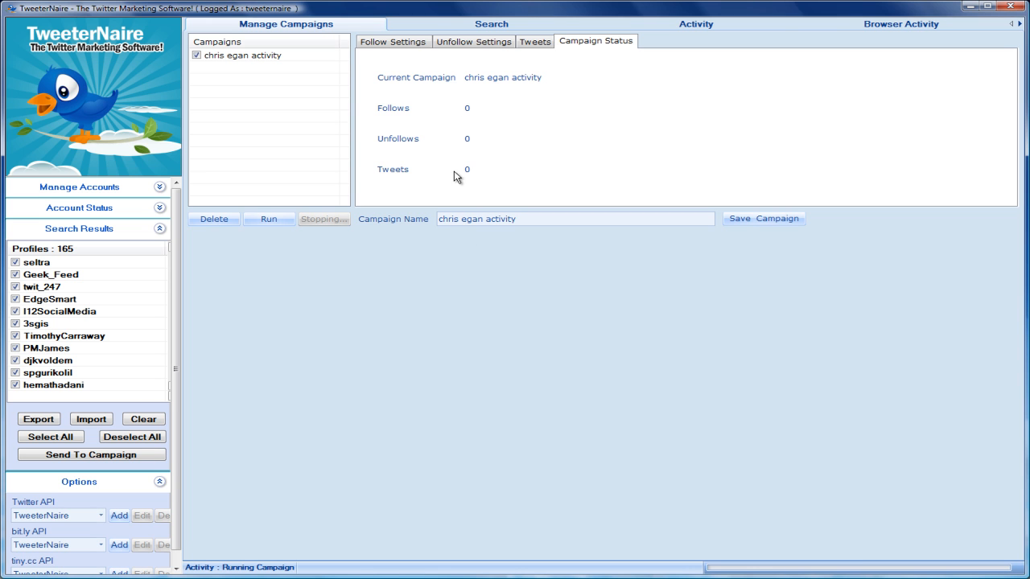
left_click(491, 25)
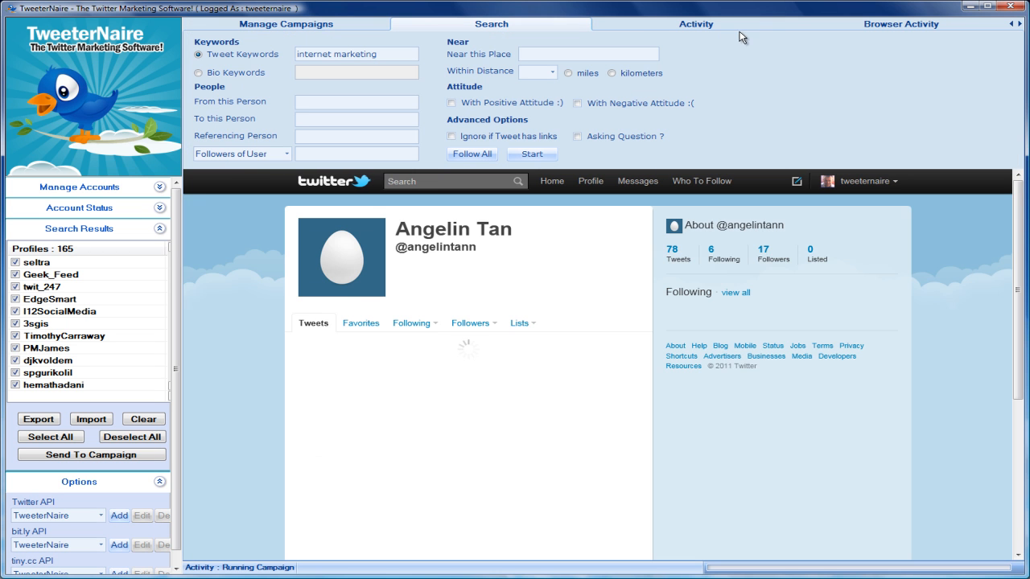
Step: Review the Messages activity settings, including the link shortener choices and the maximum number of friends to message
left_click(714, 29)
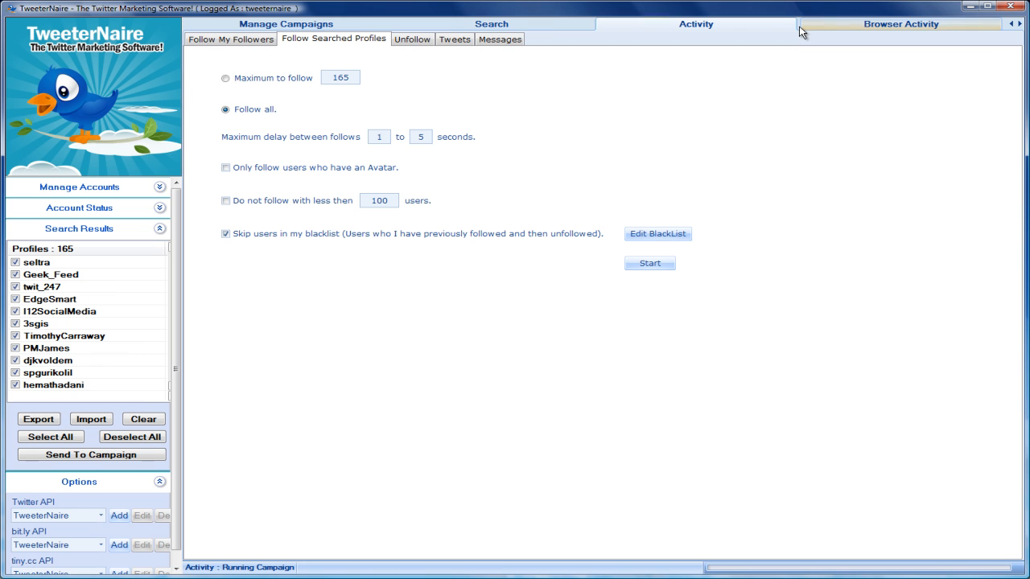
left_click(493, 42)
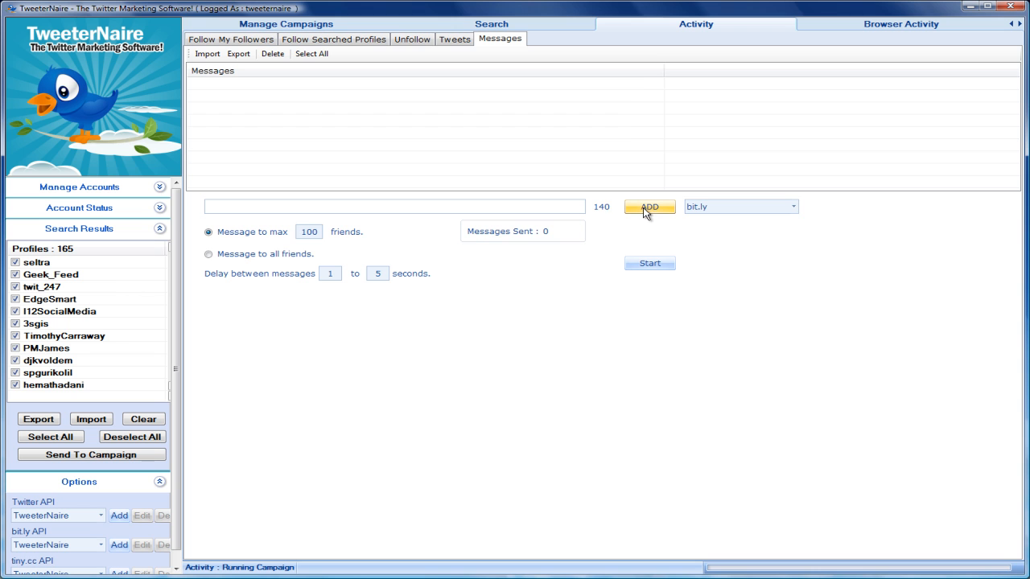
left_click(792, 209)
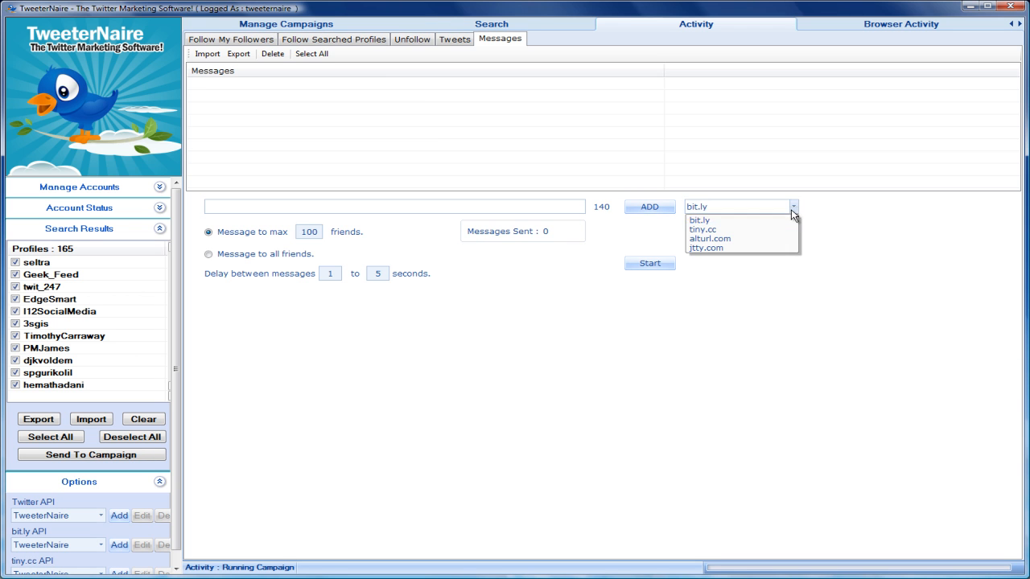
left_click(749, 206)
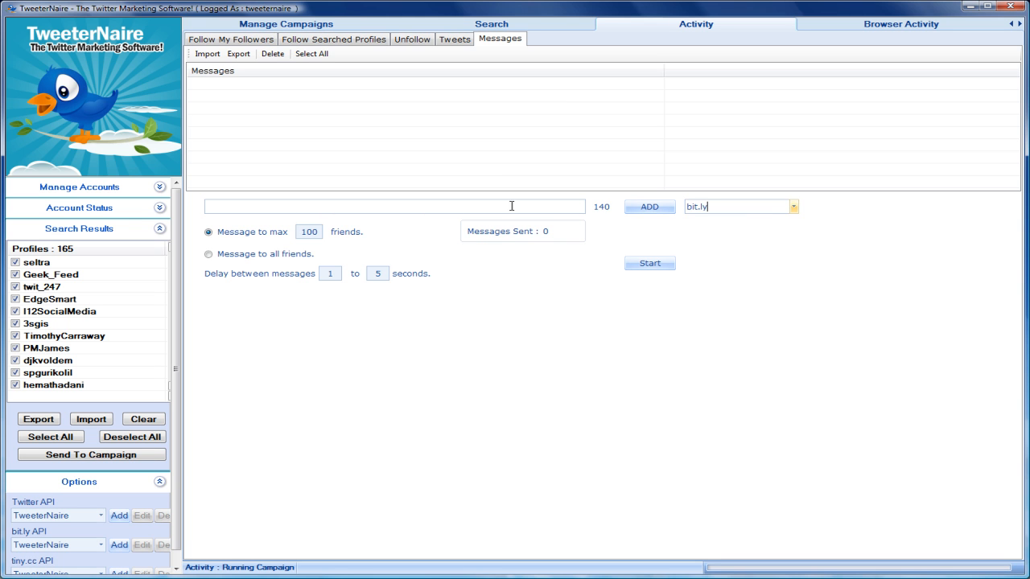
left_click(635, 207)
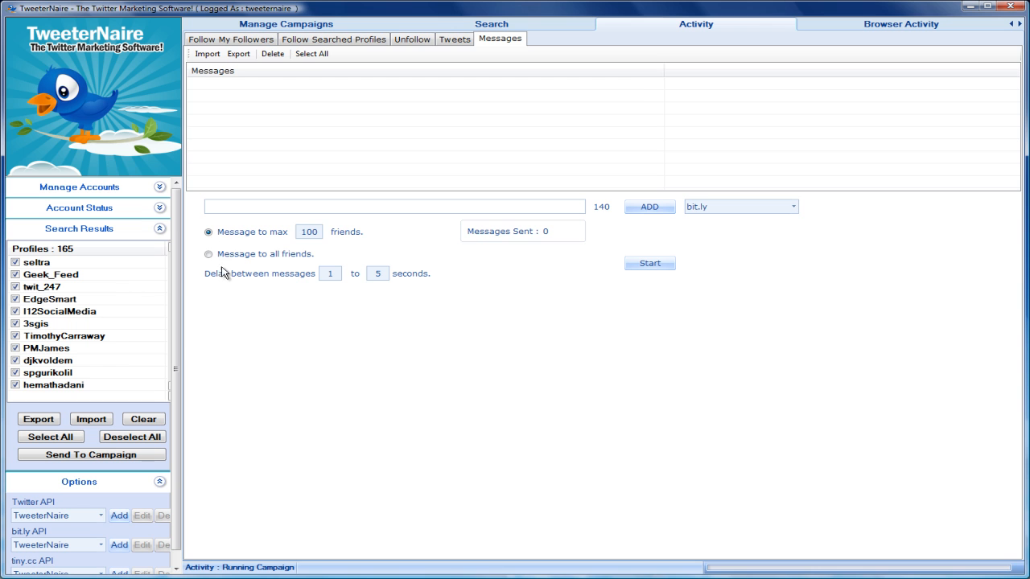
left_click_drag(318, 233, 297, 234)
left_click(310, 232)
Step: View the account's latest tweet from the Twitter home page and open its TweeterNaireTM source link
left_click(862, 30)
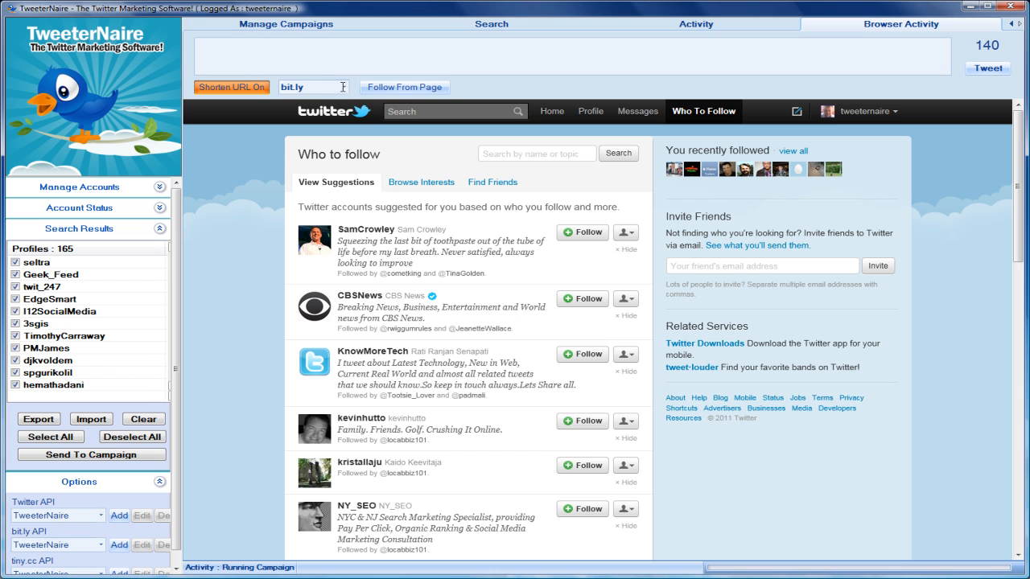
left_click(549, 112)
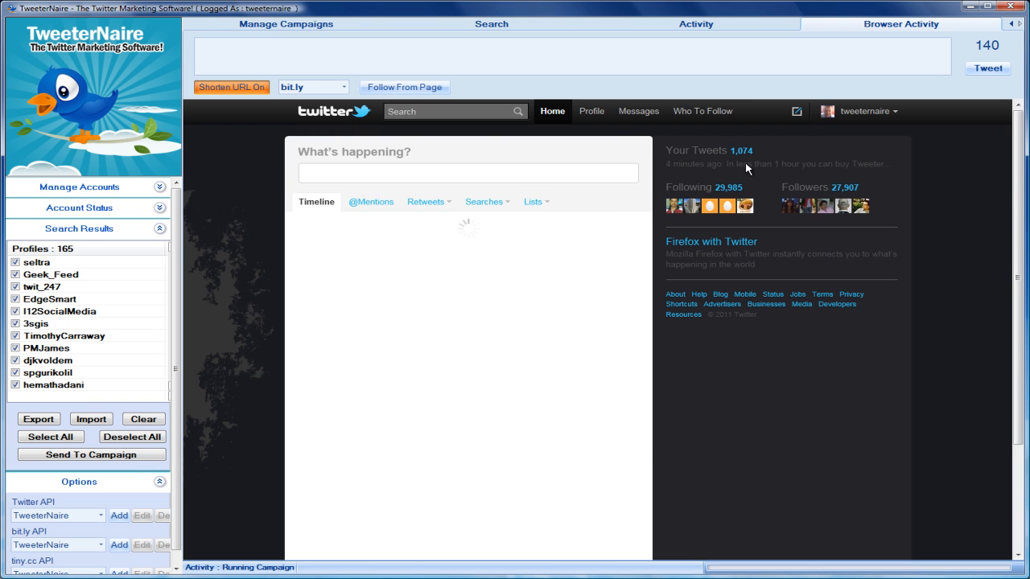
left_click(689, 165)
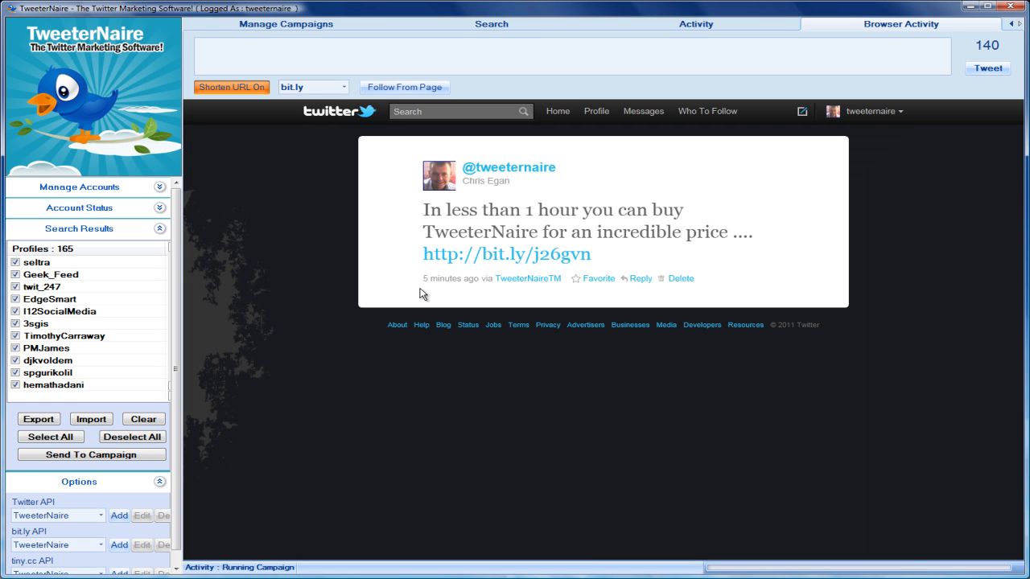
left_click(504, 279)
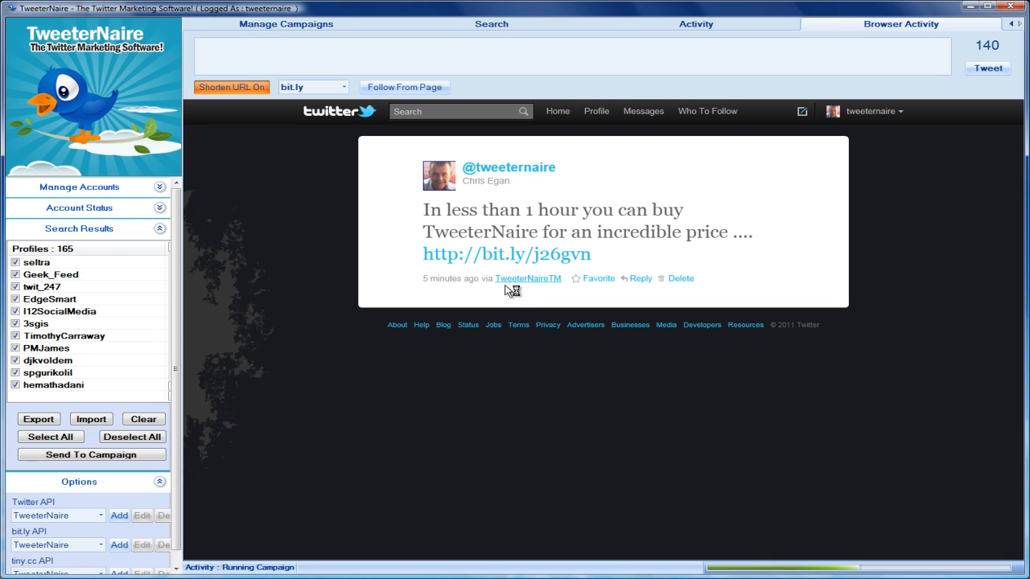